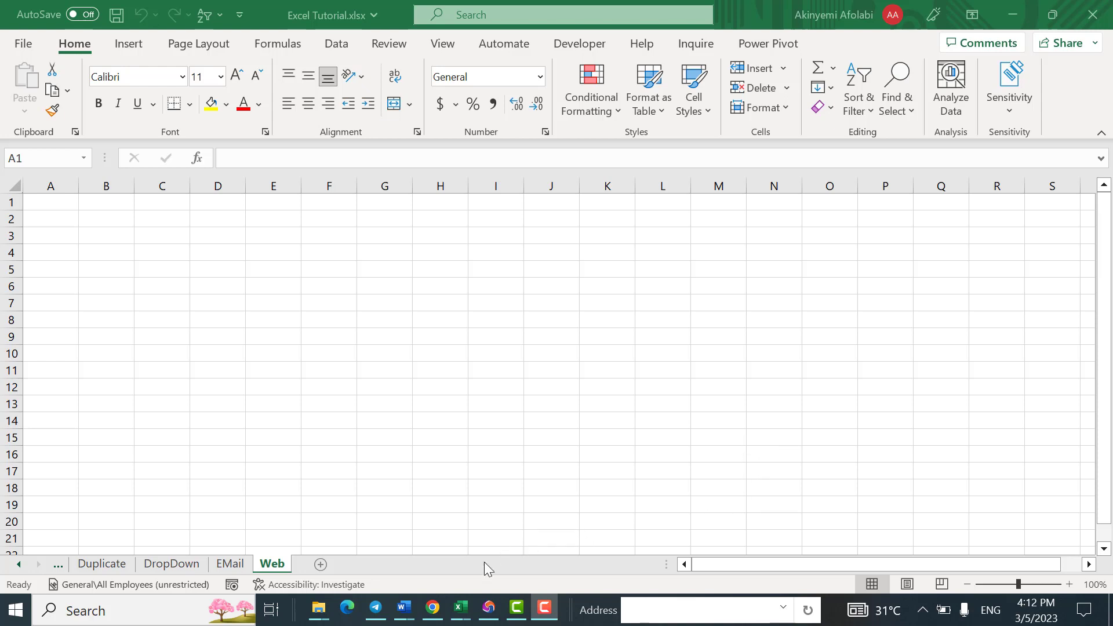
Step: Switch to Chrome and search Google for "world population data from 1960 to 2023"
left_click(435, 607)
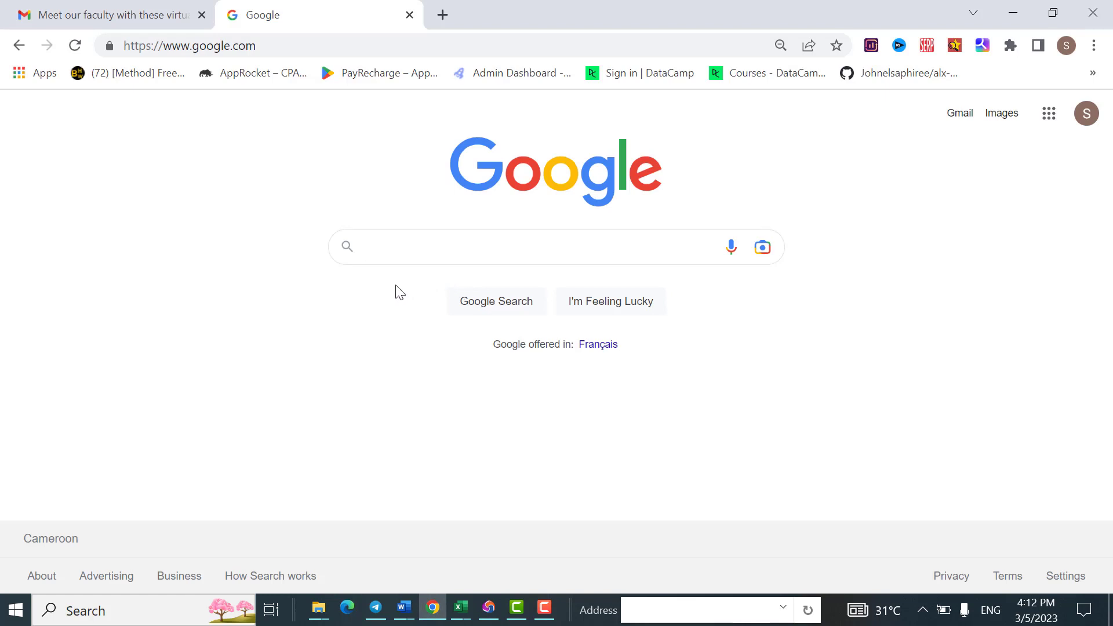
type("world ")
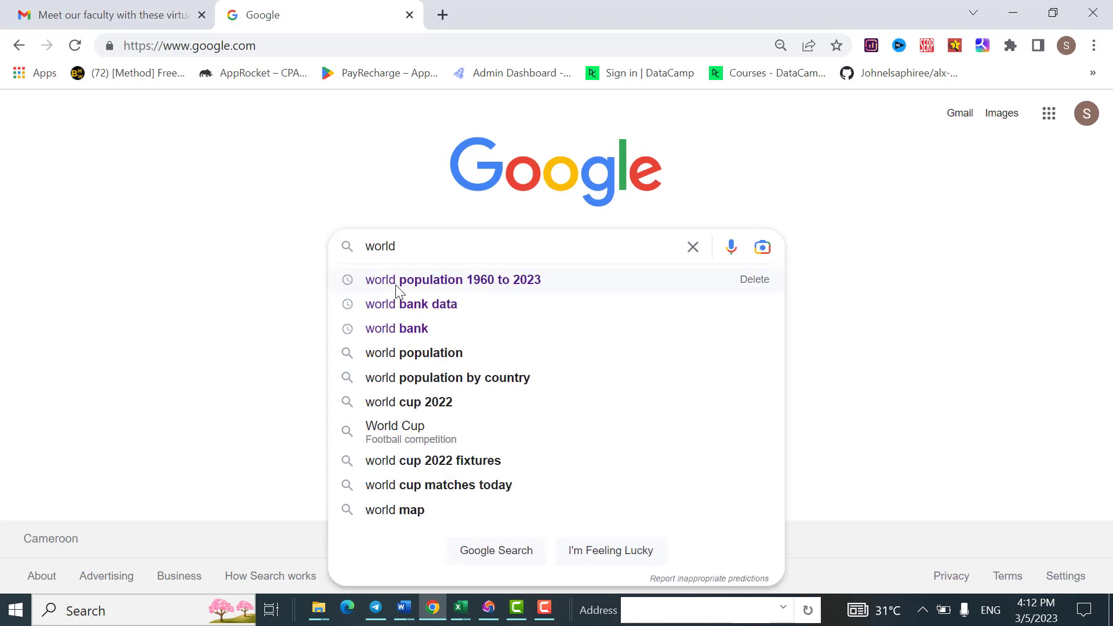
type("populat")
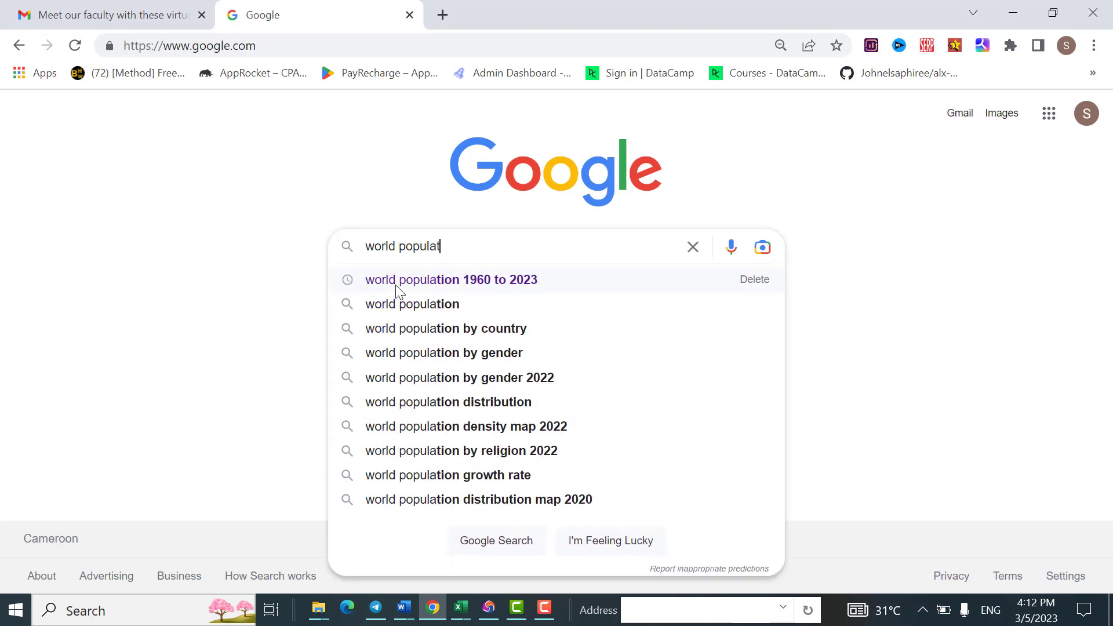
type("ion data ")
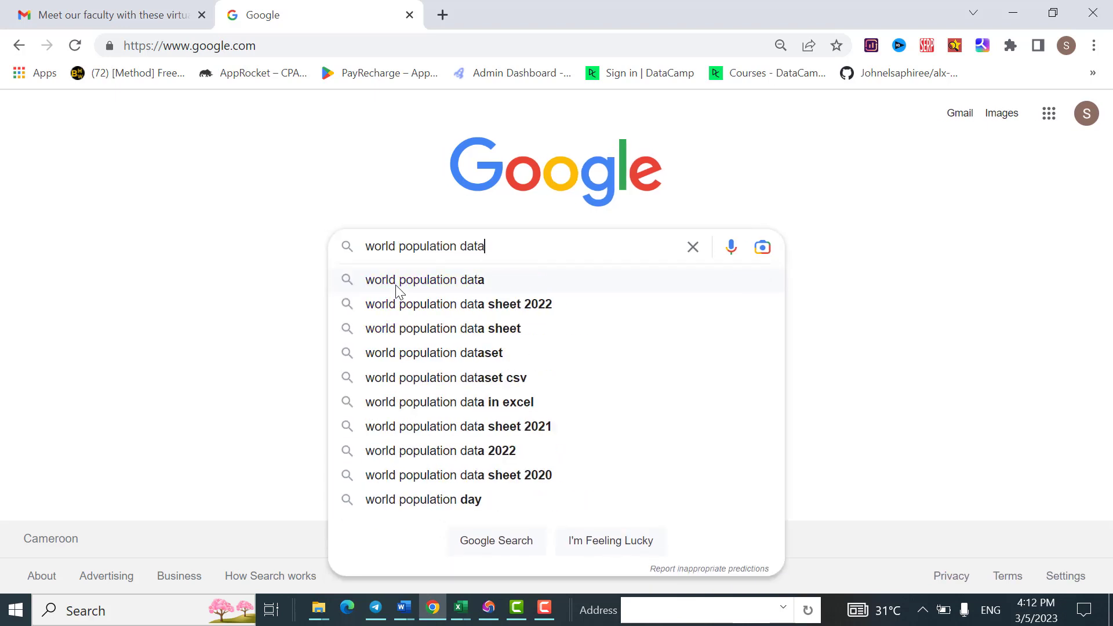
type("from")
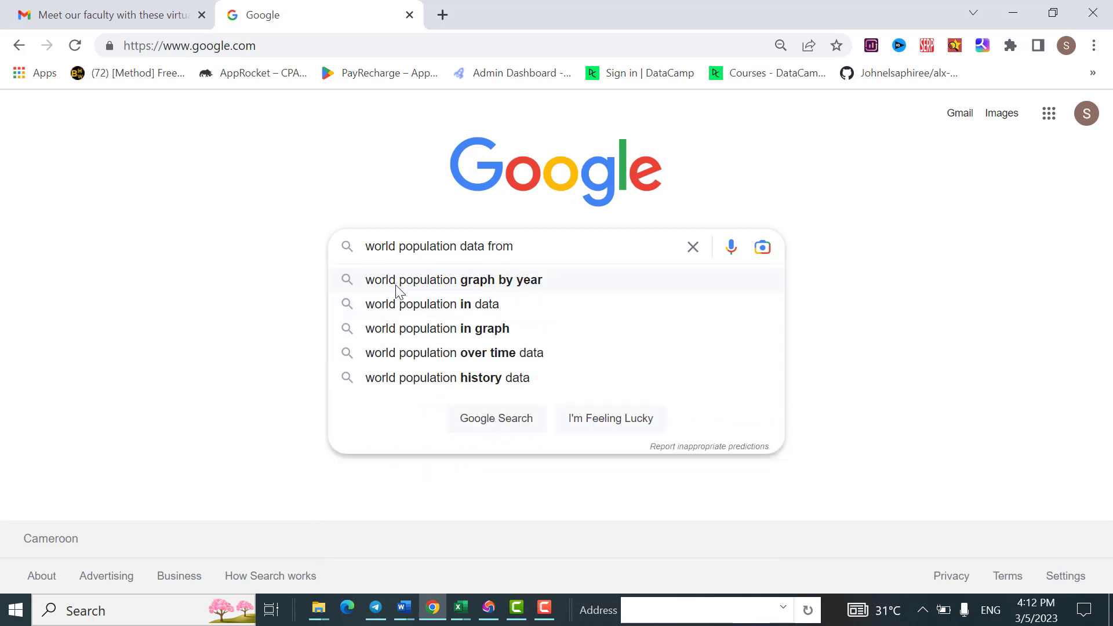
type(" 1960")
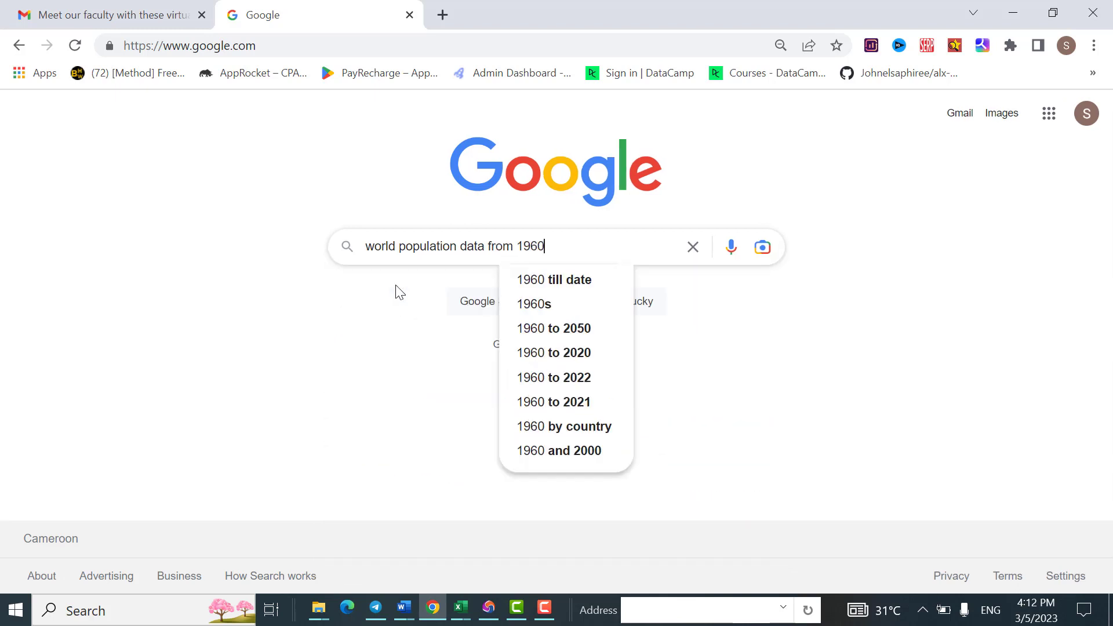
type(" to 2023")
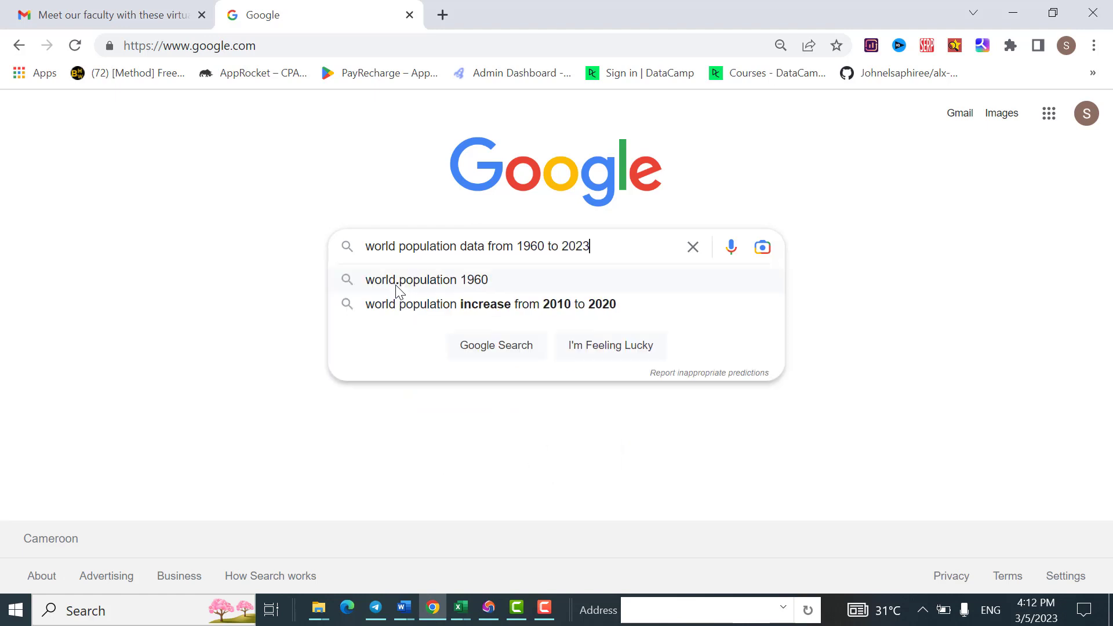
key("Return")
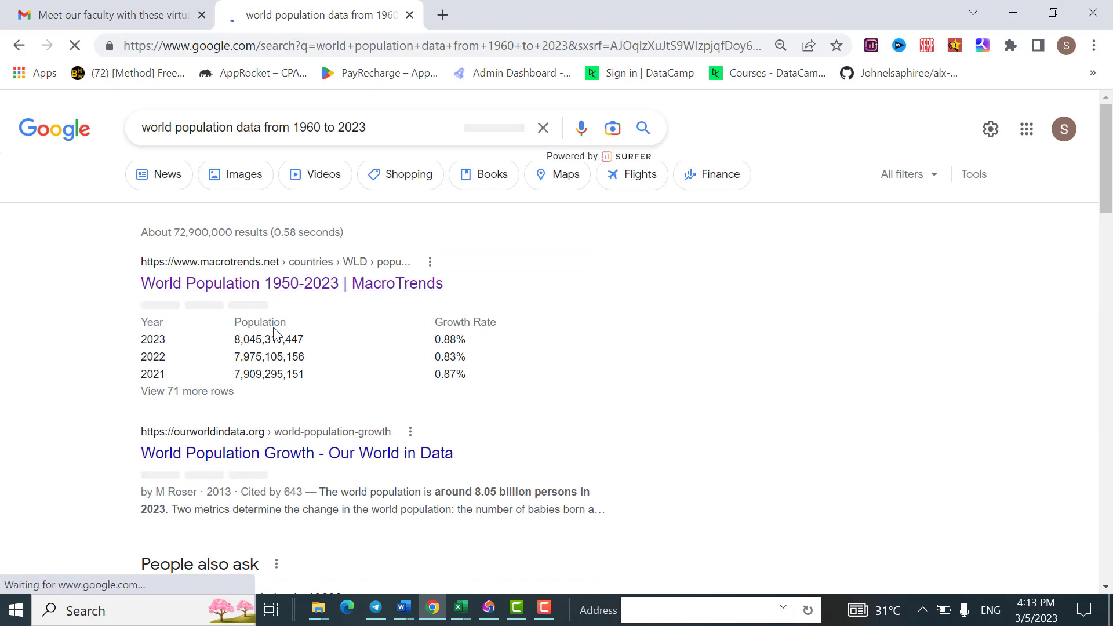
Step: Open the MacroTrends "World Population 1950-2023" search result and copy the page's web address
left_click(237, 284)
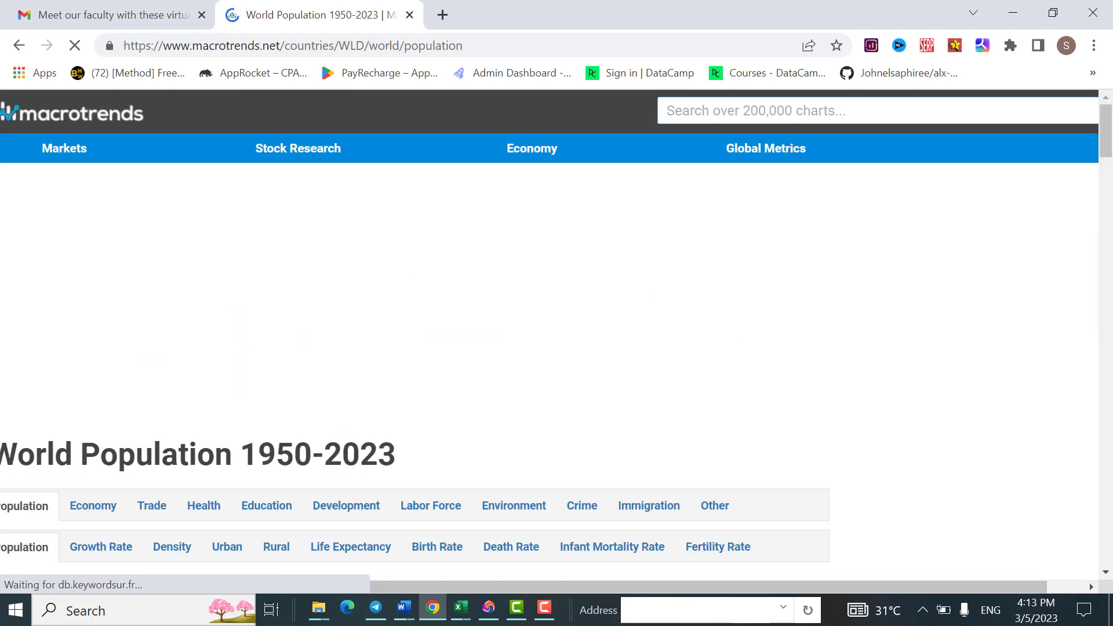
left_click_drag(1104, 123, 1112, 162)
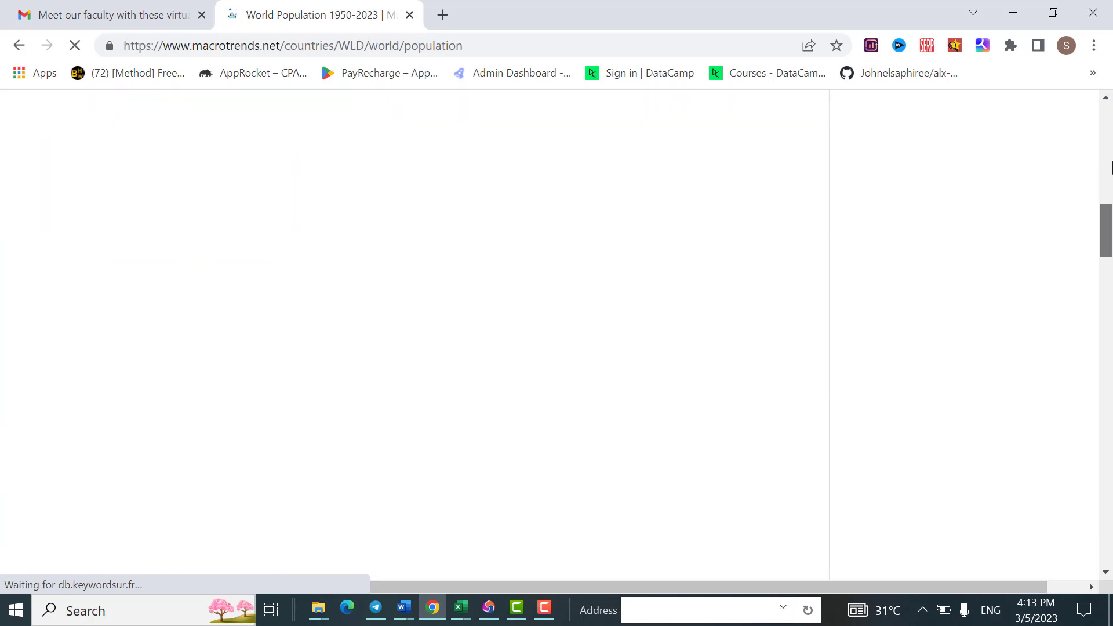
left_click_drag(1111, 230, 1069, 260)
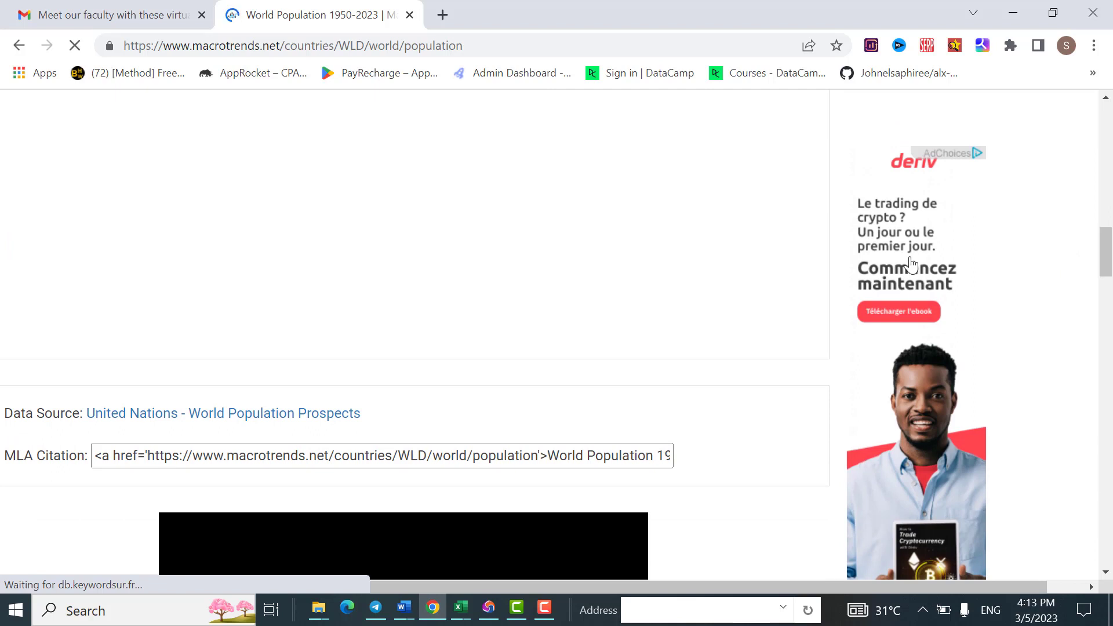
left_click(478, 49)
key("ctrl+c")
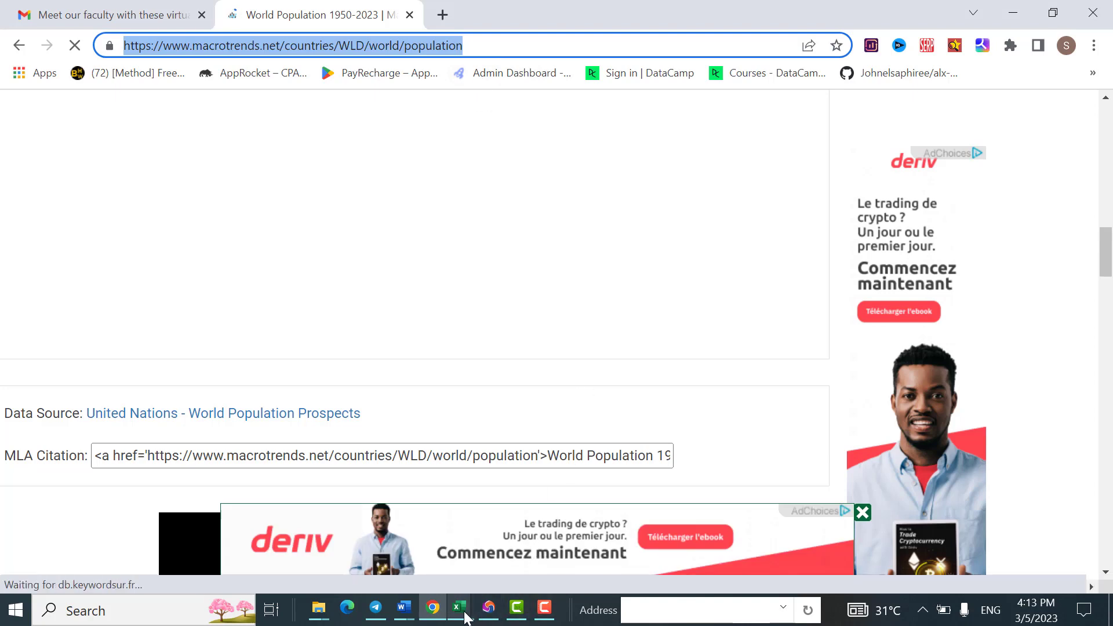
mouse_move(461, 609)
left_click(631, 565)
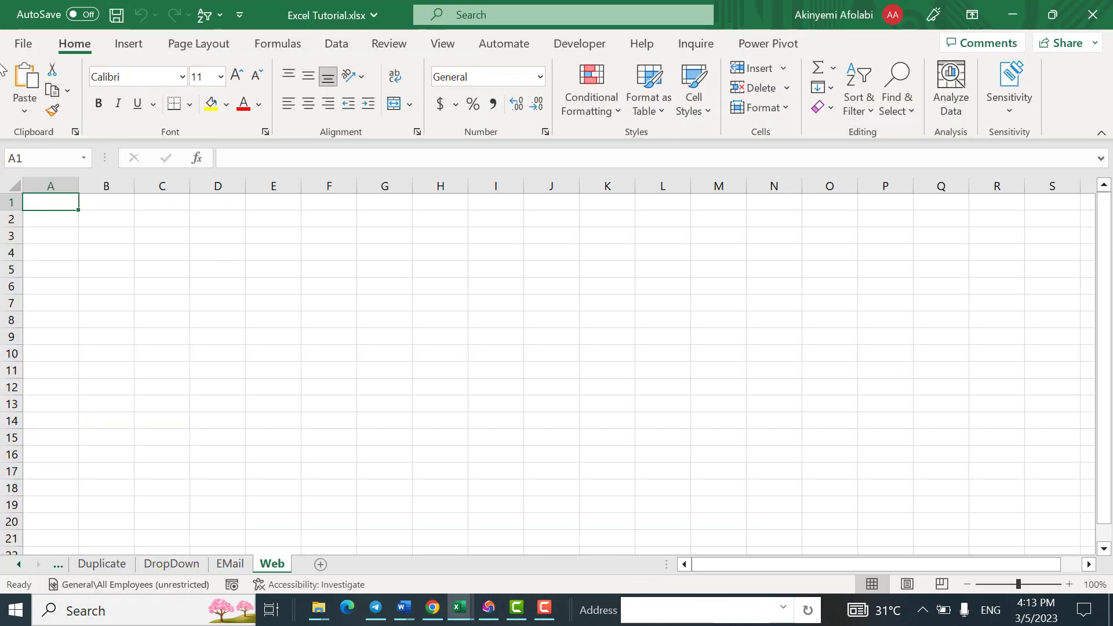
left_click(337, 45)
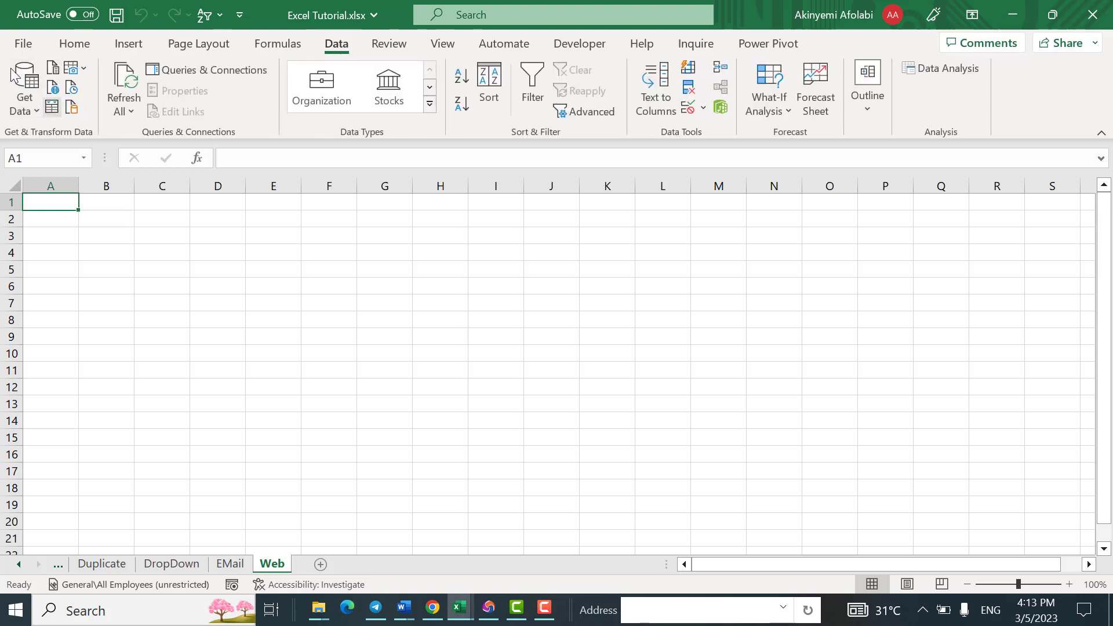
left_click(38, 109)
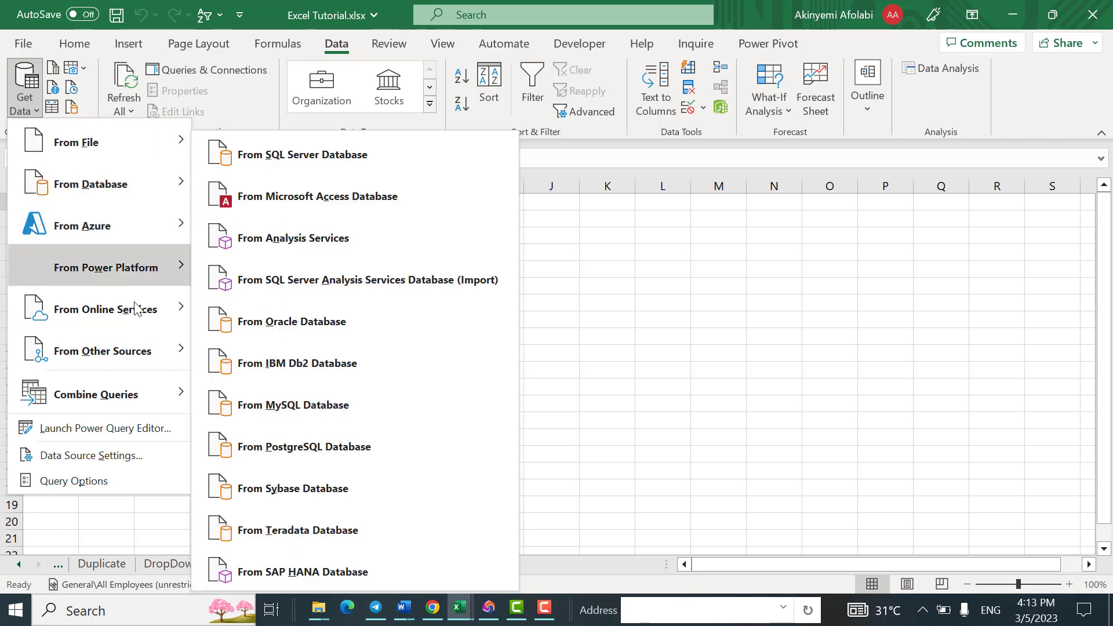
mouse_move(144, 367)
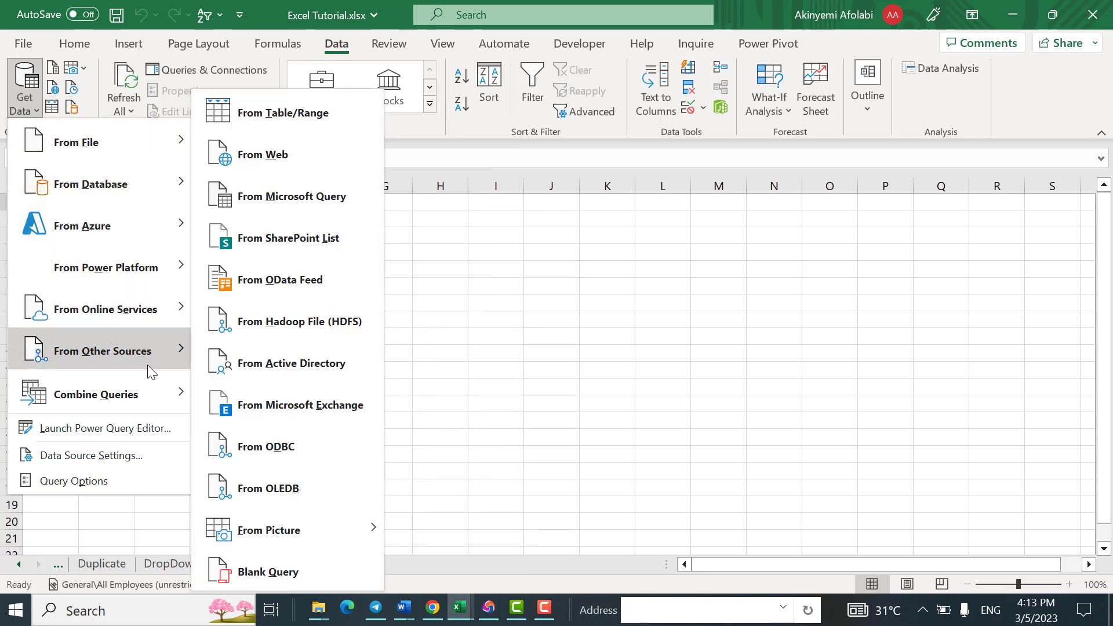
left_click(258, 163)
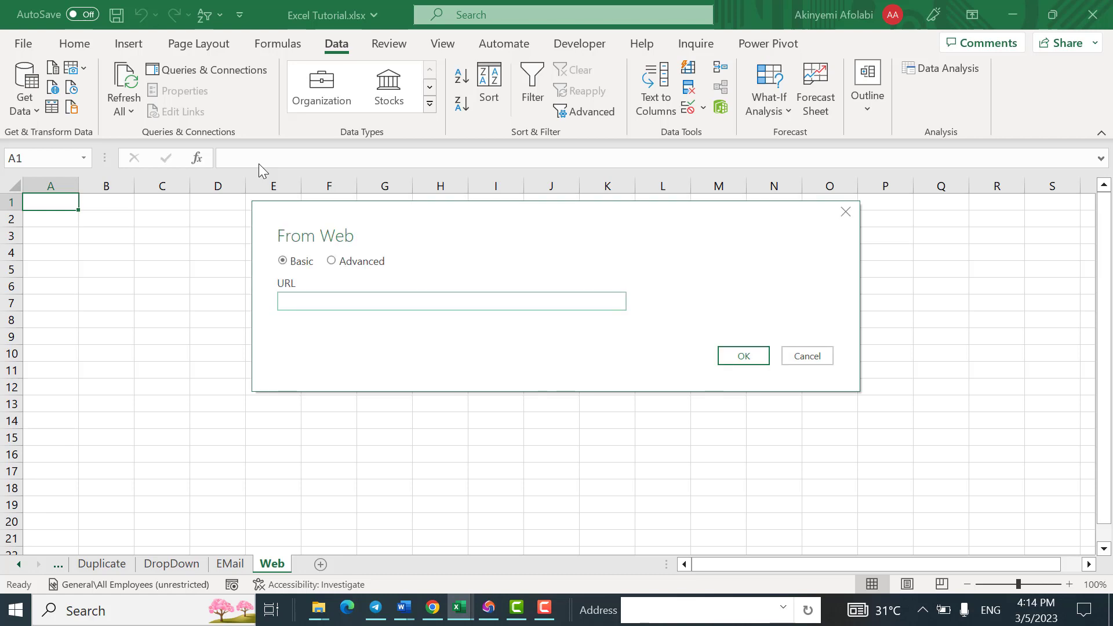
key("ctrl+v")
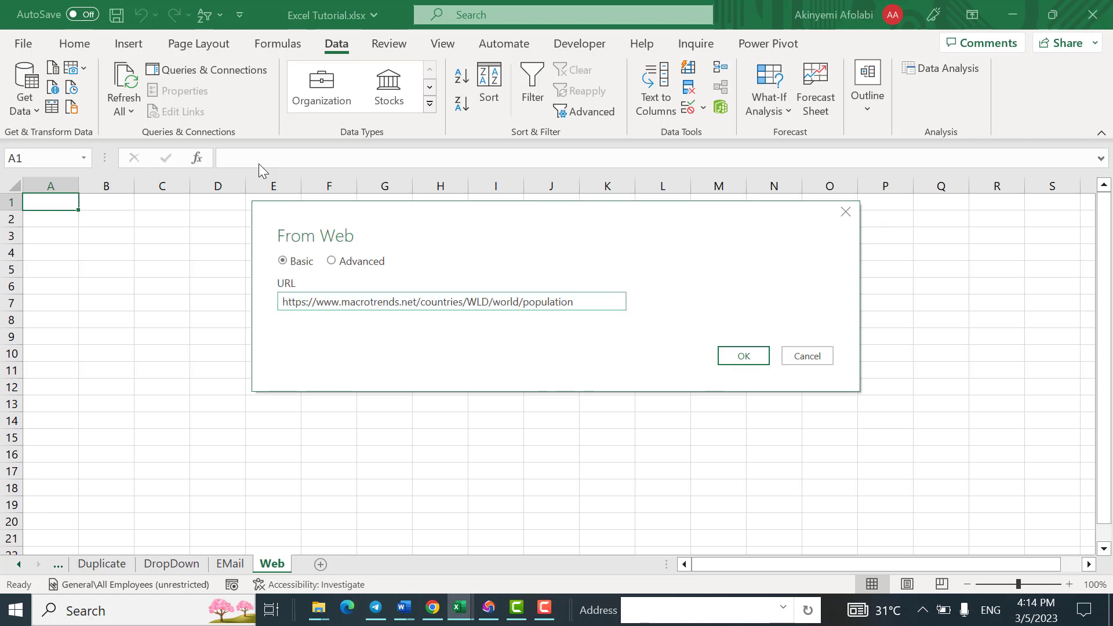
left_click(742, 356)
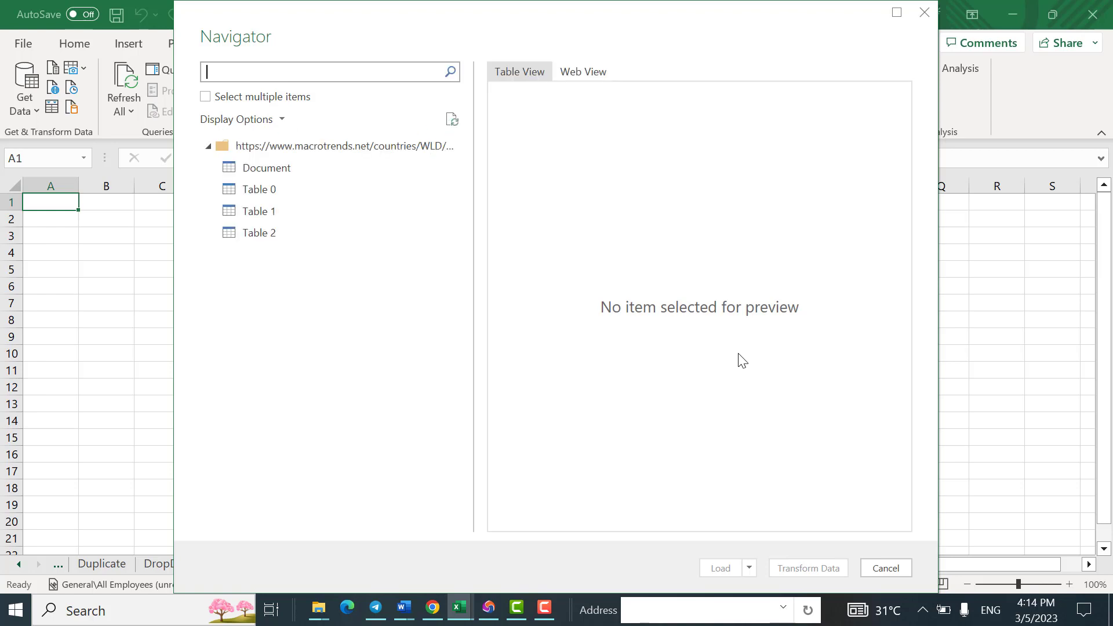
Step: Preview Document, Table 0, Table 1 and Table 2 to see which one holds the population data
left_click(231, 169)
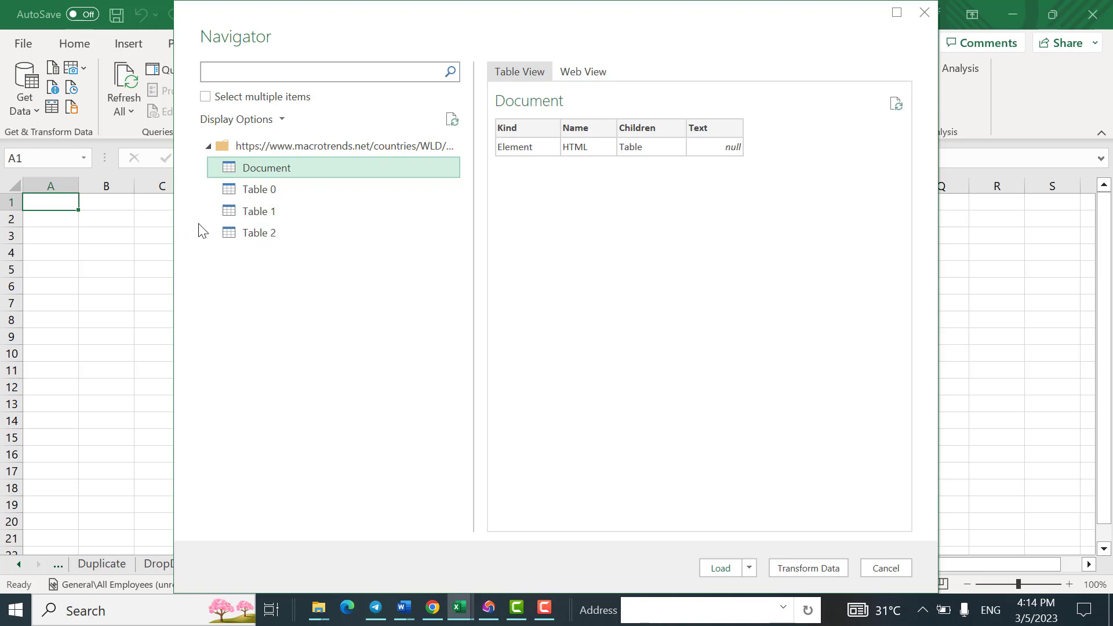
left_click(251, 198)
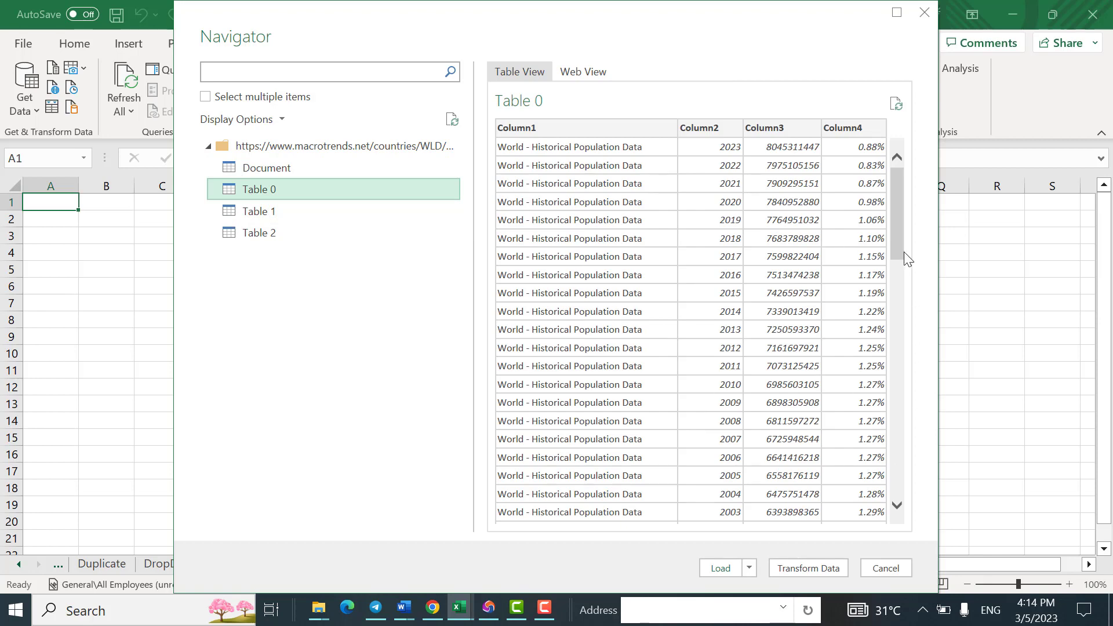
scroll(883, 354, "down", 2)
scroll(882, 353, "down", 15)
scroll(887, 232, "up", 18)
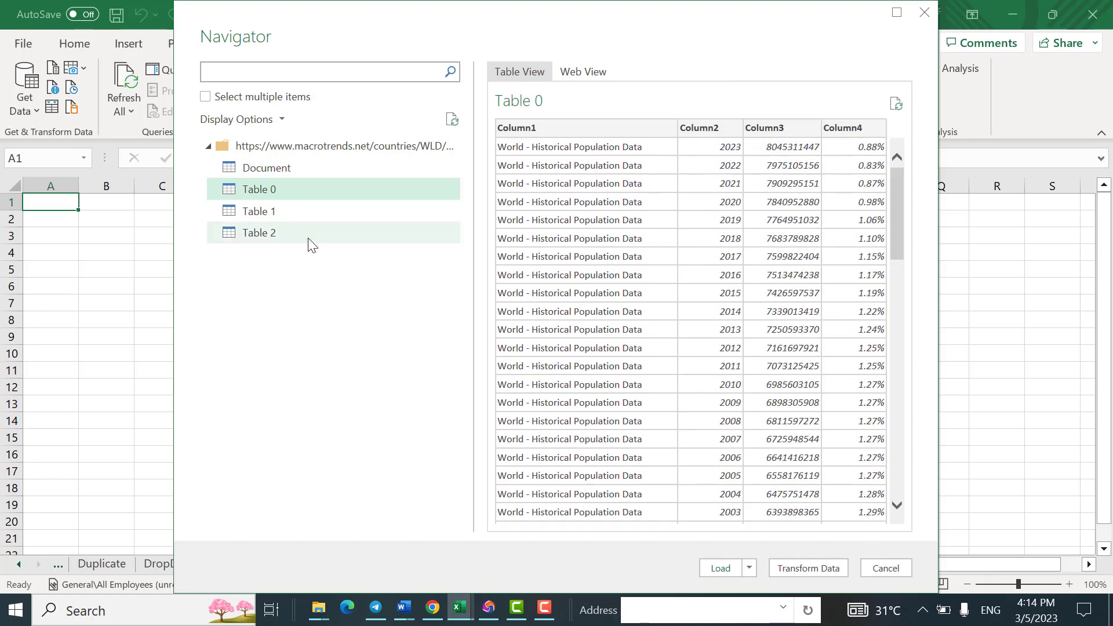
left_click(283, 211)
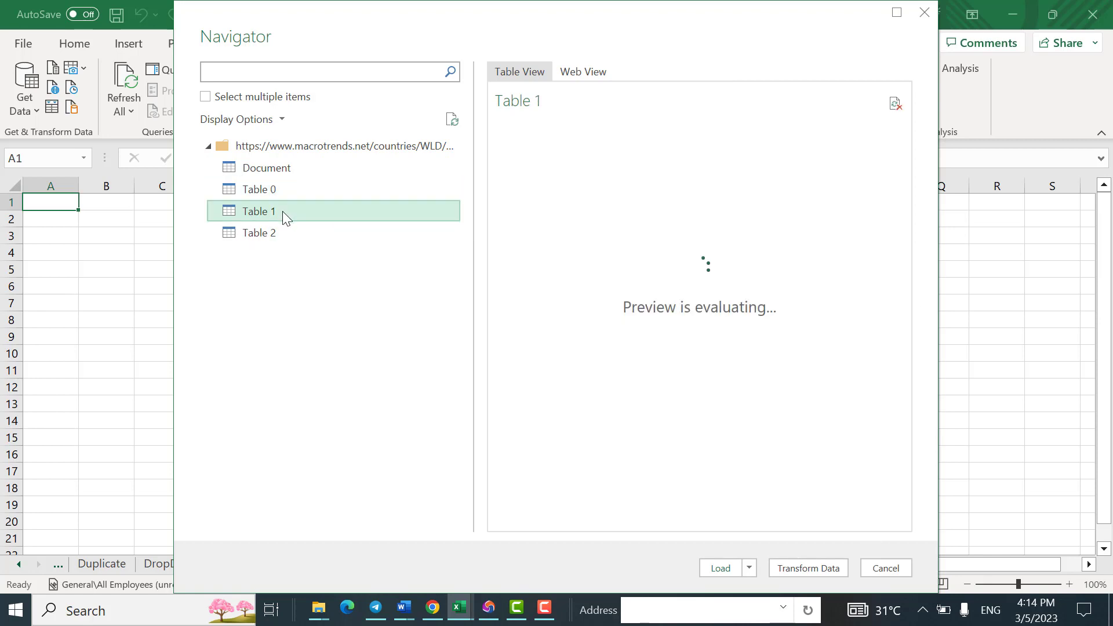
left_click(271, 242)
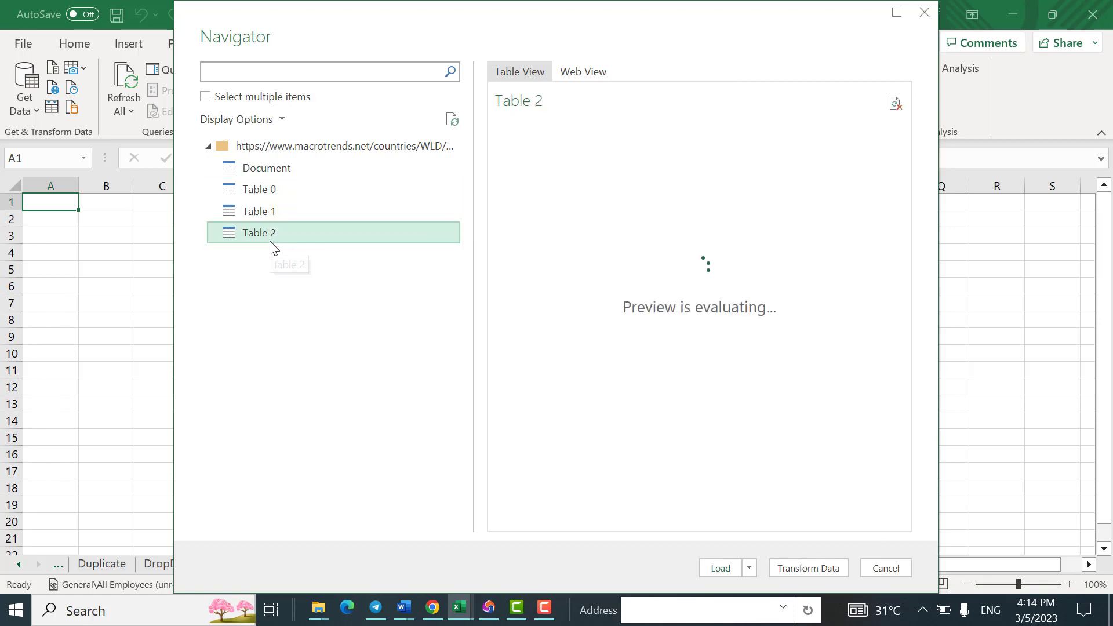
Step: Select Table 0, check its yearly population rows in the preview, and load it into the workbook
left_click(268, 195)
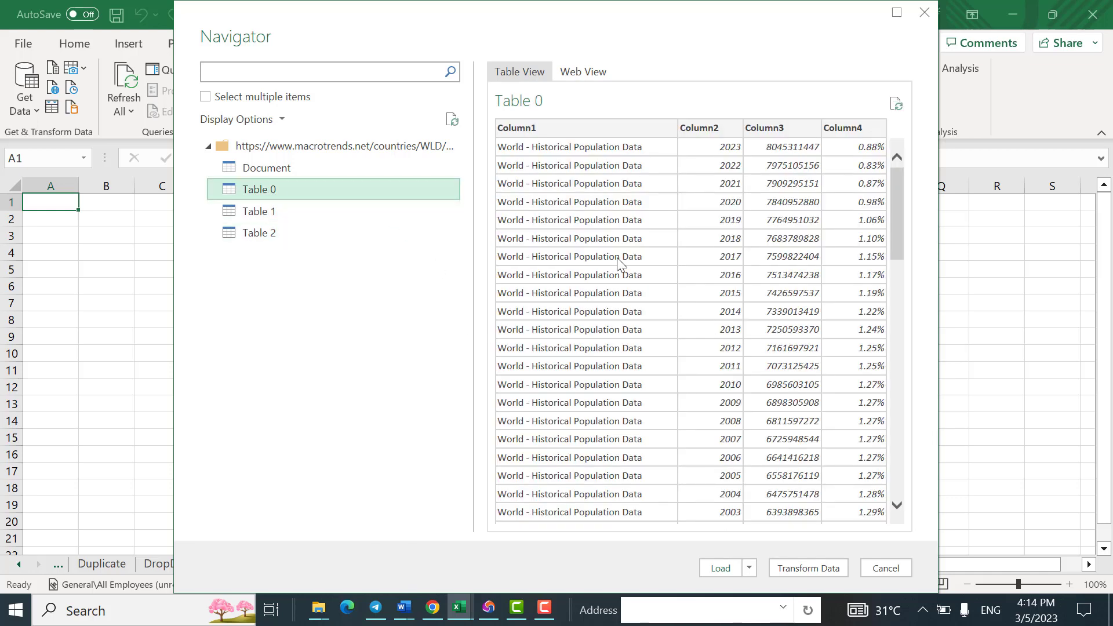
scroll(896, 225, "down", 10)
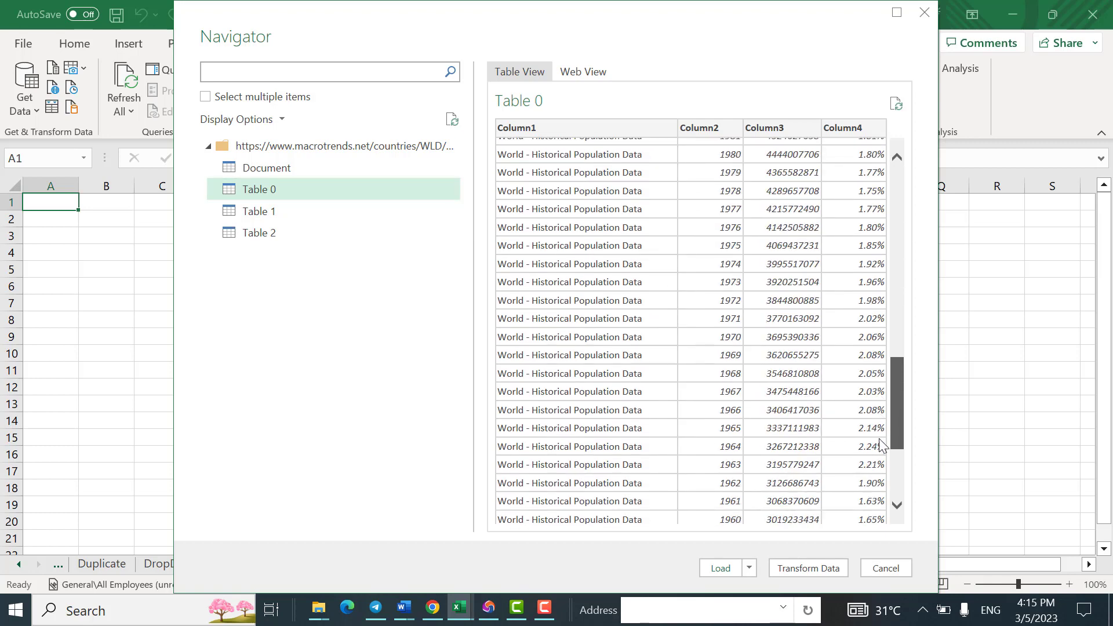
scroll(880, 256, "up", 7)
scroll(880, 257, "up", 5)
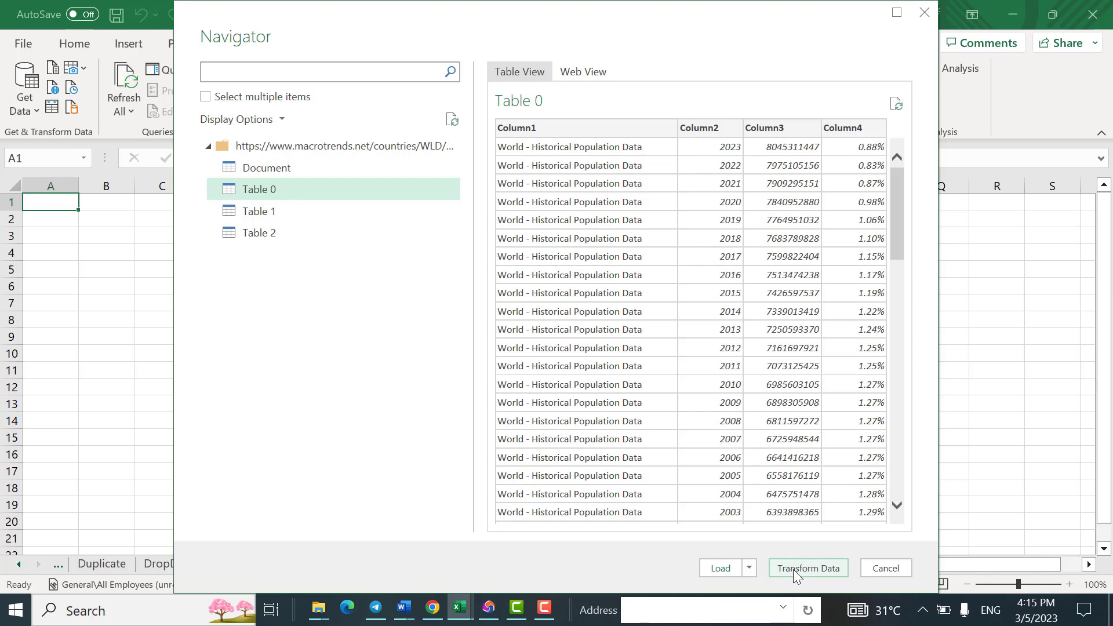
left_click(724, 570)
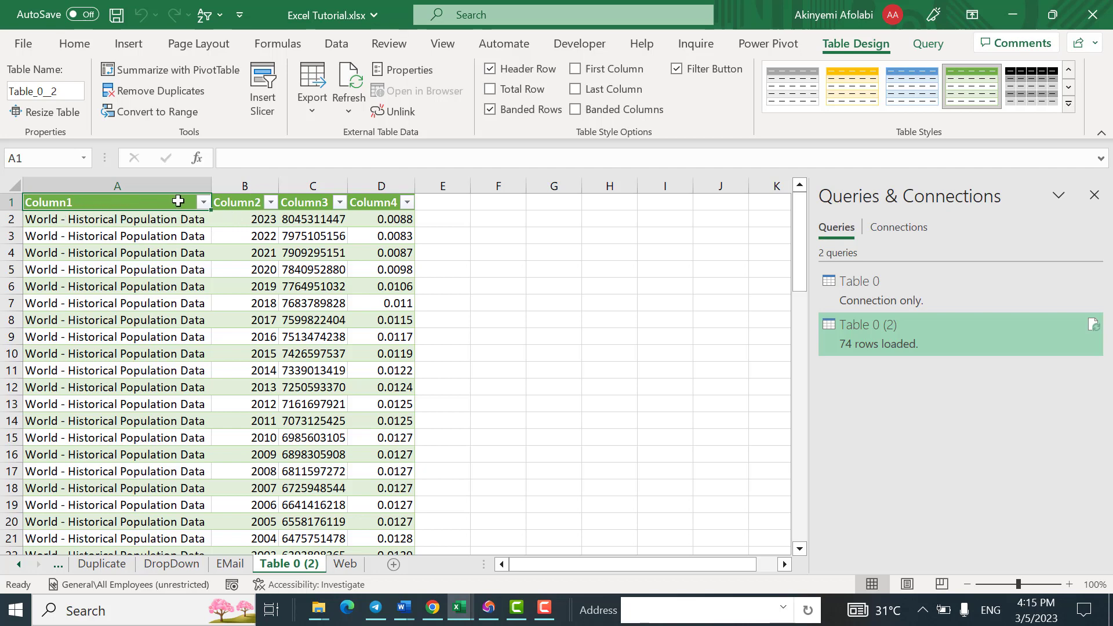
Step: Delete the Column1 column that repeats "World - Historical Population Data" from the loaded sheet
left_click(139, 184)
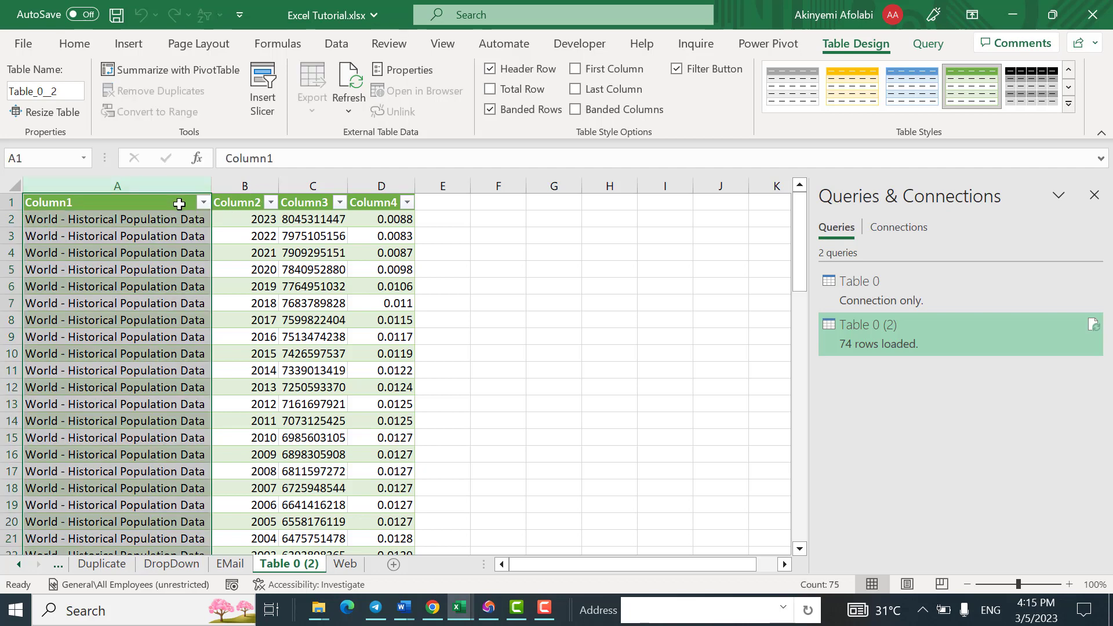
left_click(74, 43)
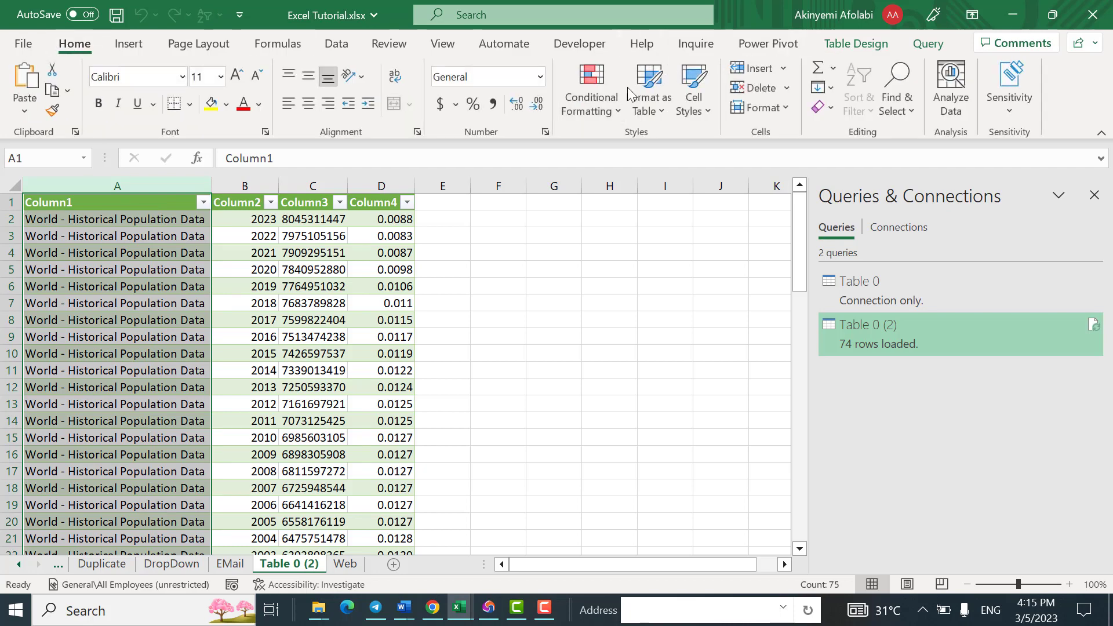
left_click(762, 92)
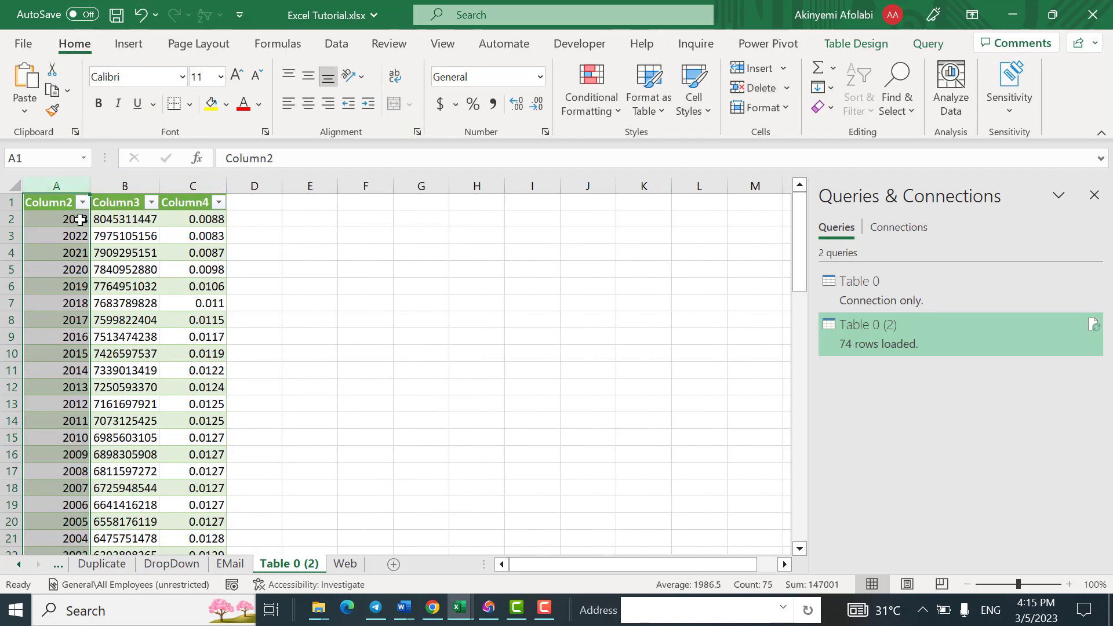
Step: Rename the Column2 header to Year and the Column3 header to Population
double_click(57, 204)
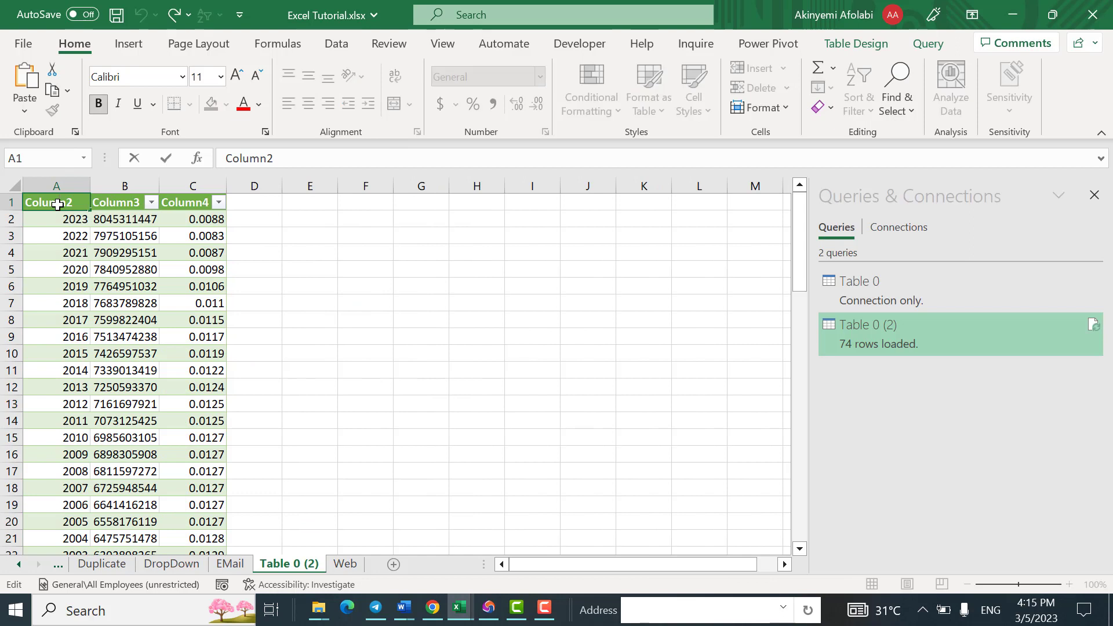
double_click(56, 204)
type("ear")
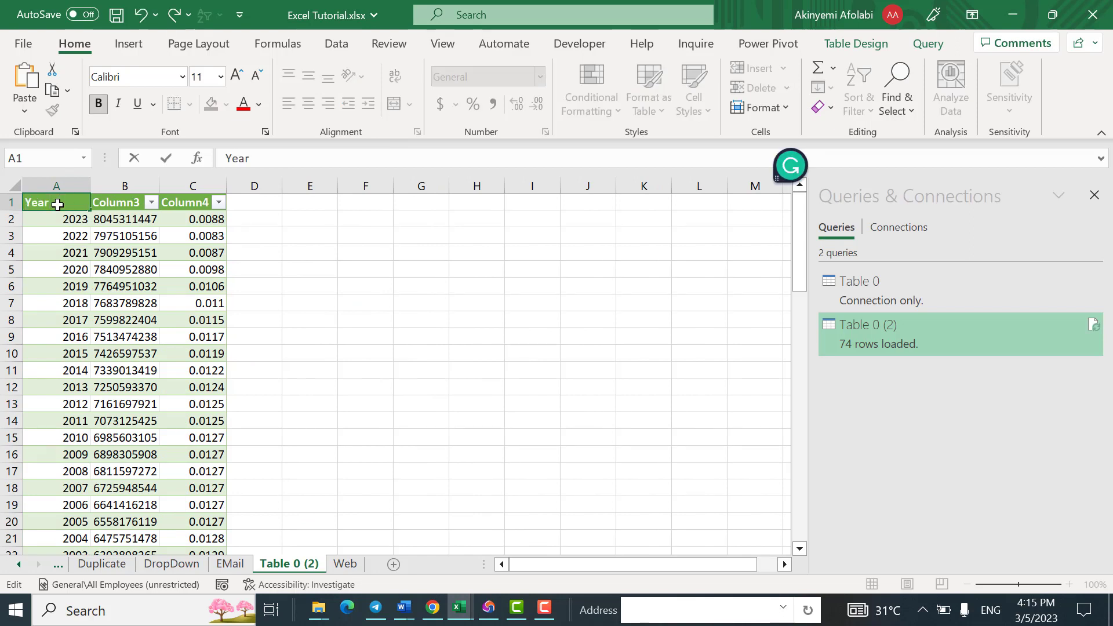
key("Tab")
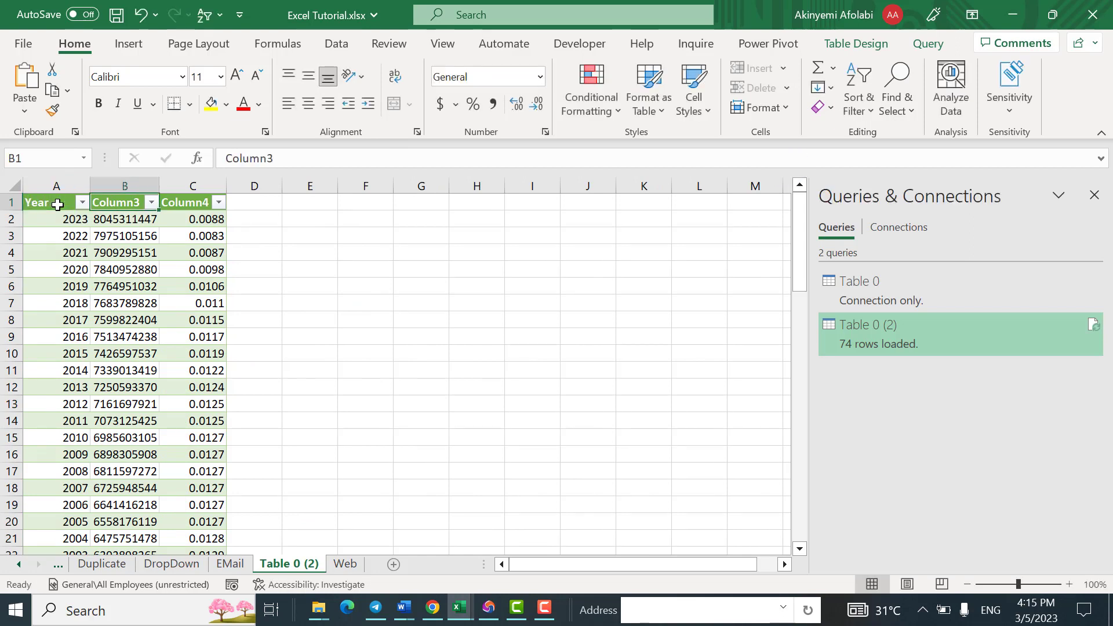
type("Popula")
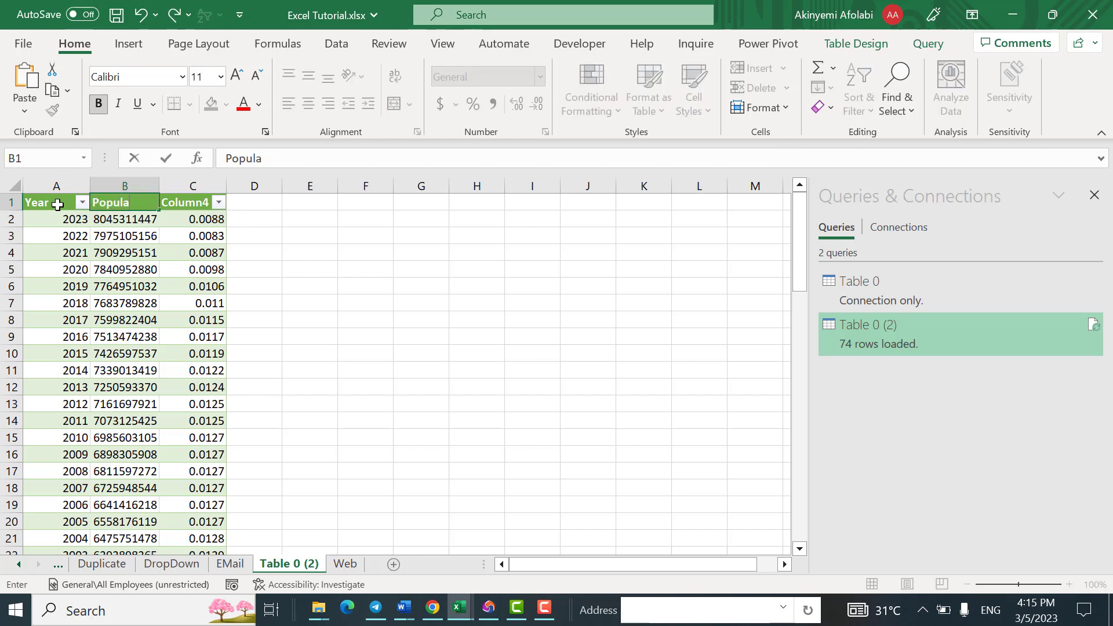
type("tion")
key("Tab")
Step: Rename the Column4 header to Growth rate
type("Pop")
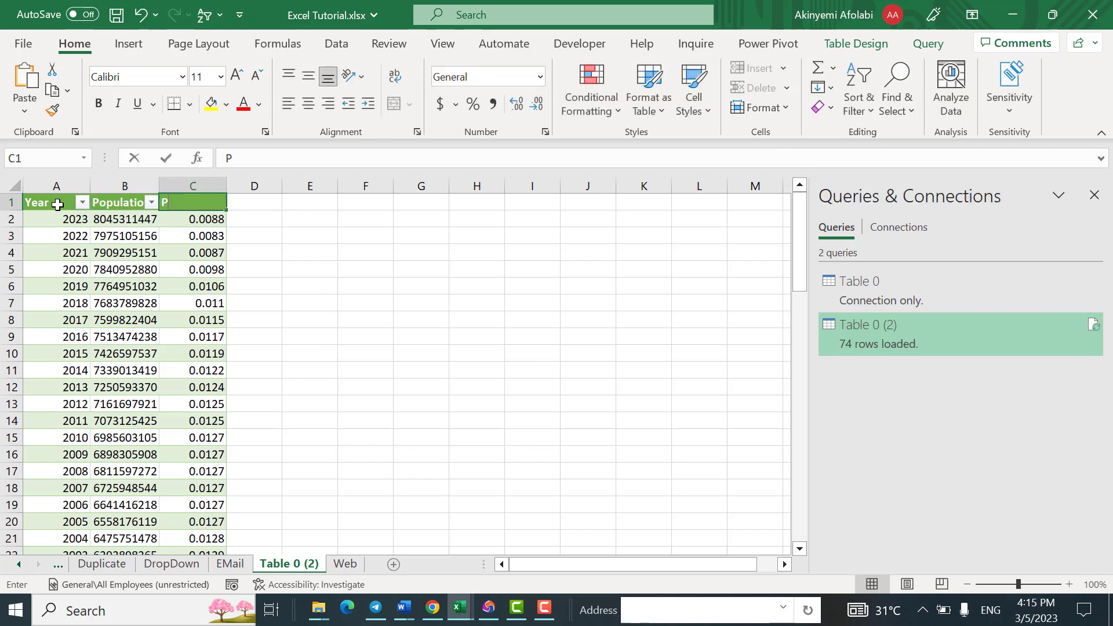
key("BackSpace")
type("G")
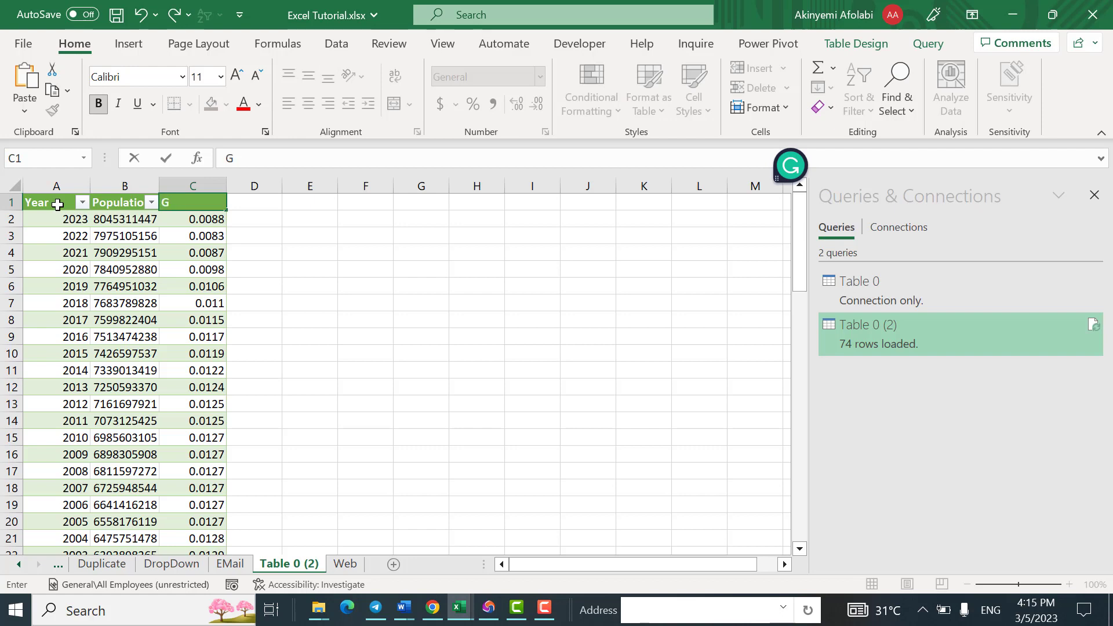
type("rowth rate")
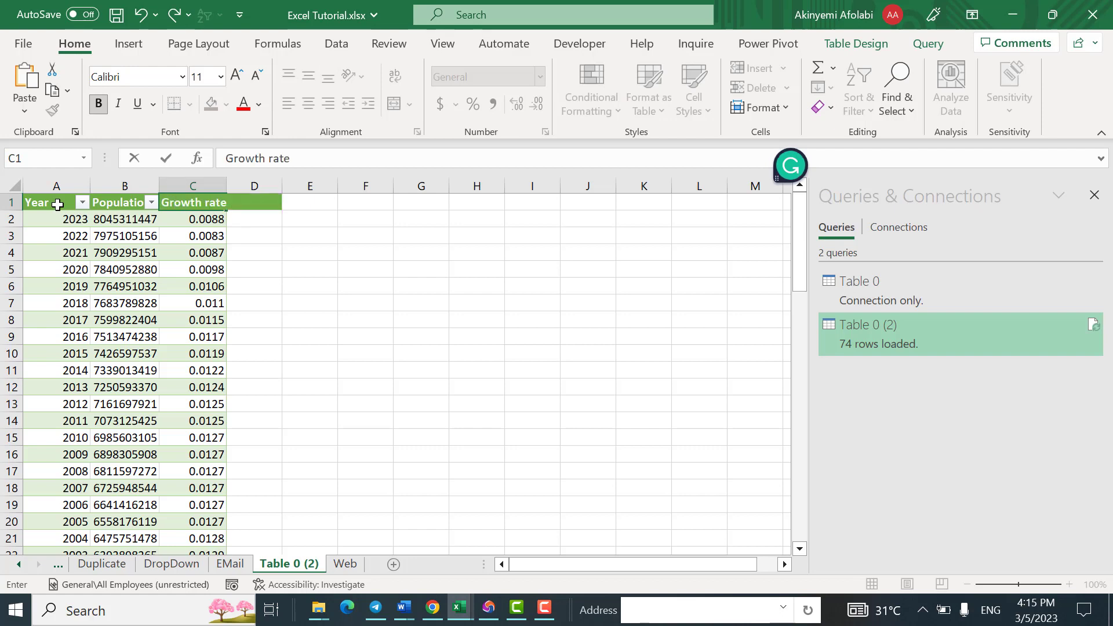
Step: Widen the Growth rate and Population columns so their full headers fit
left_click(201, 185)
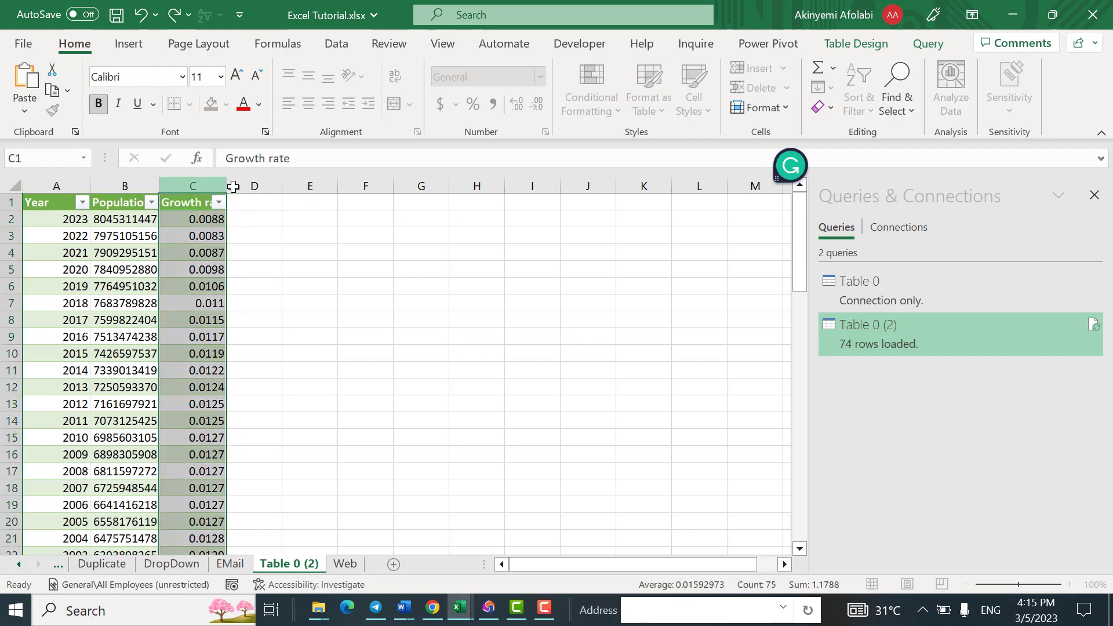
double_click(250, 184)
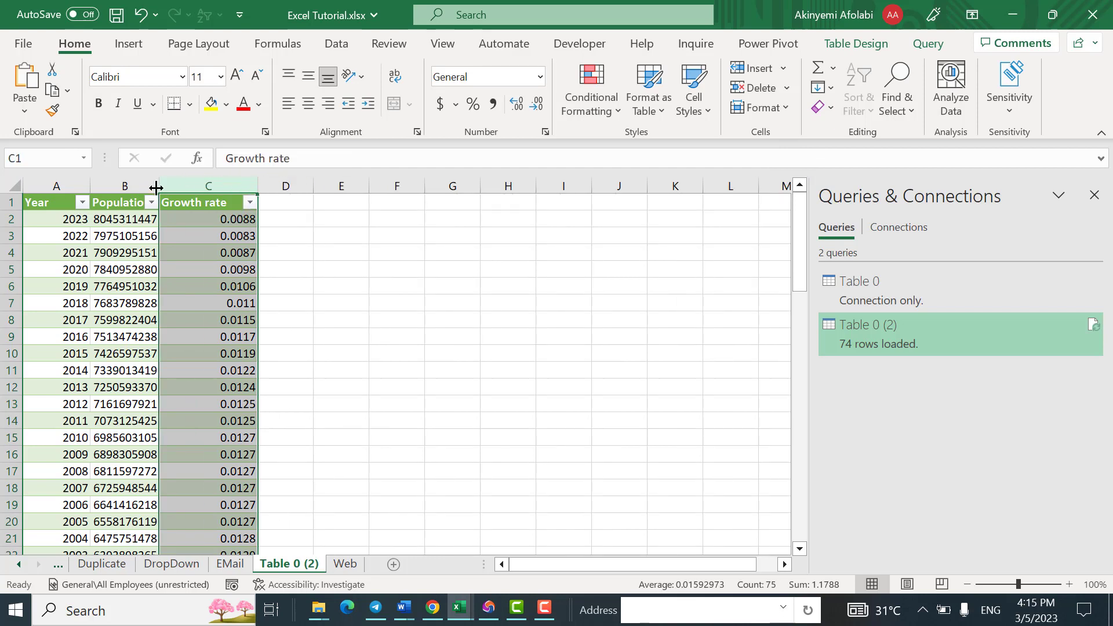
left_click_drag(160, 186, 186, 184)
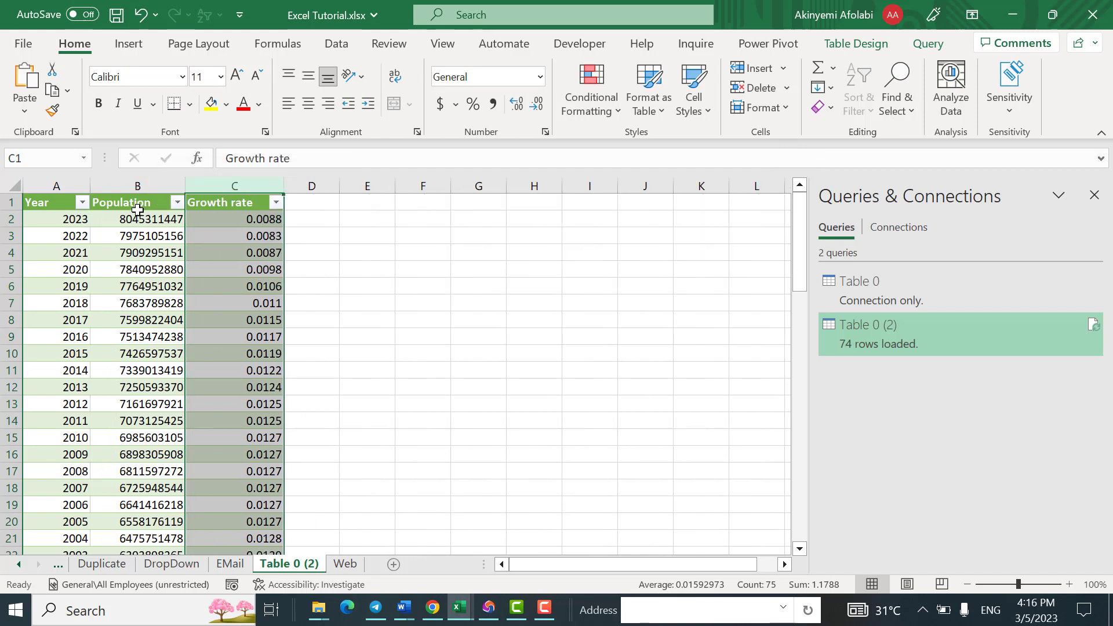
Step: Apply the comma number style to the whole Population column and widen it to fit the formatted values
left_click(143, 202)
key("ctrl+shift+Down")
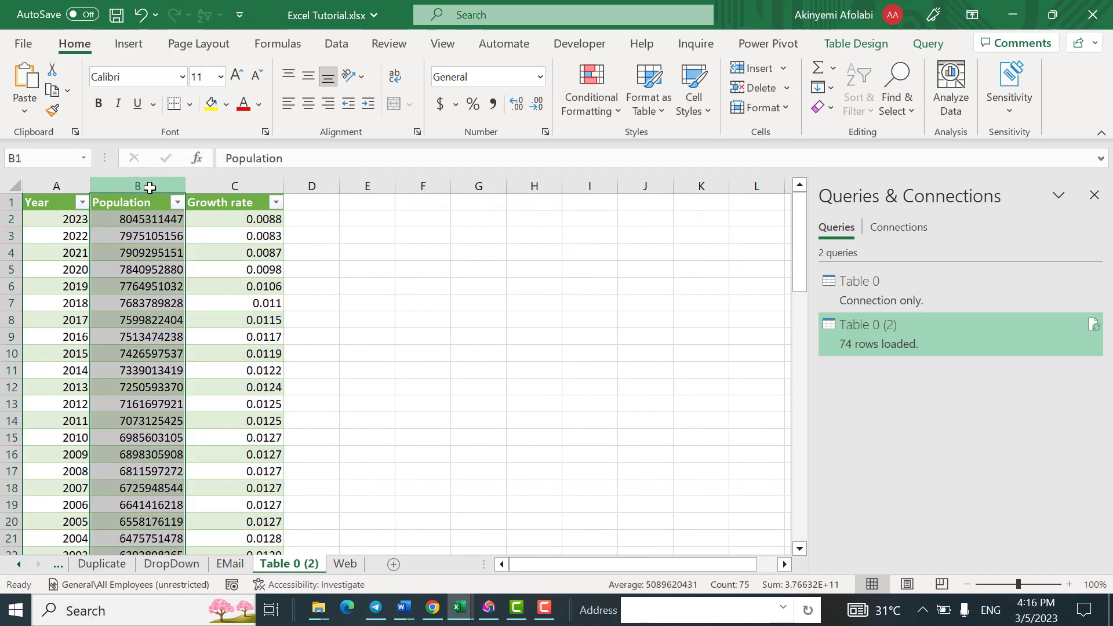
left_click(493, 103)
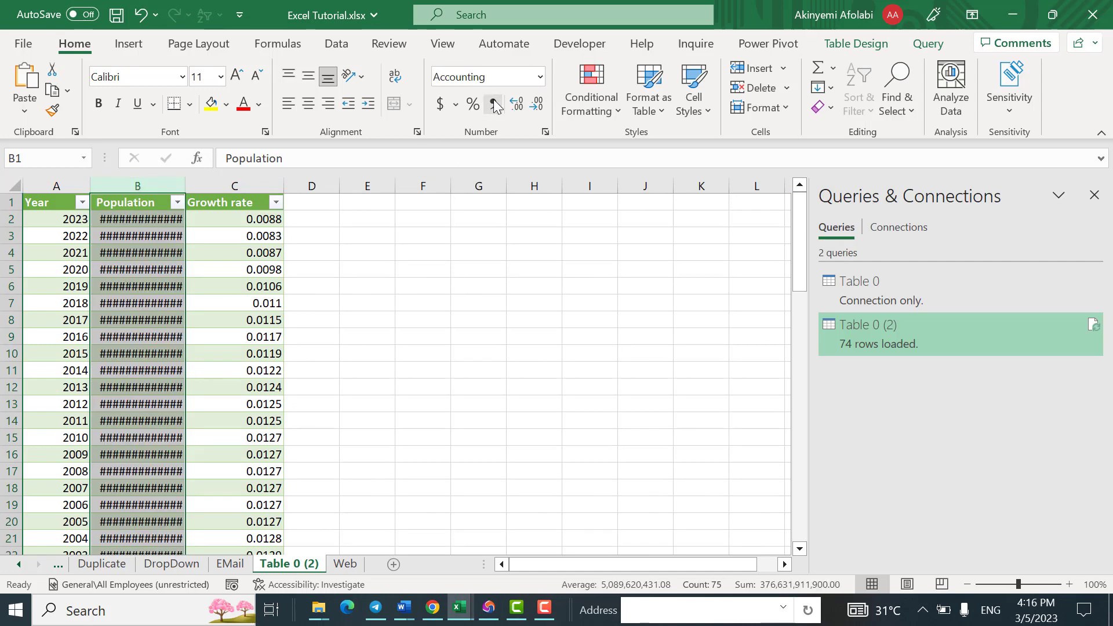
left_click_drag(183, 180, 235, 180)
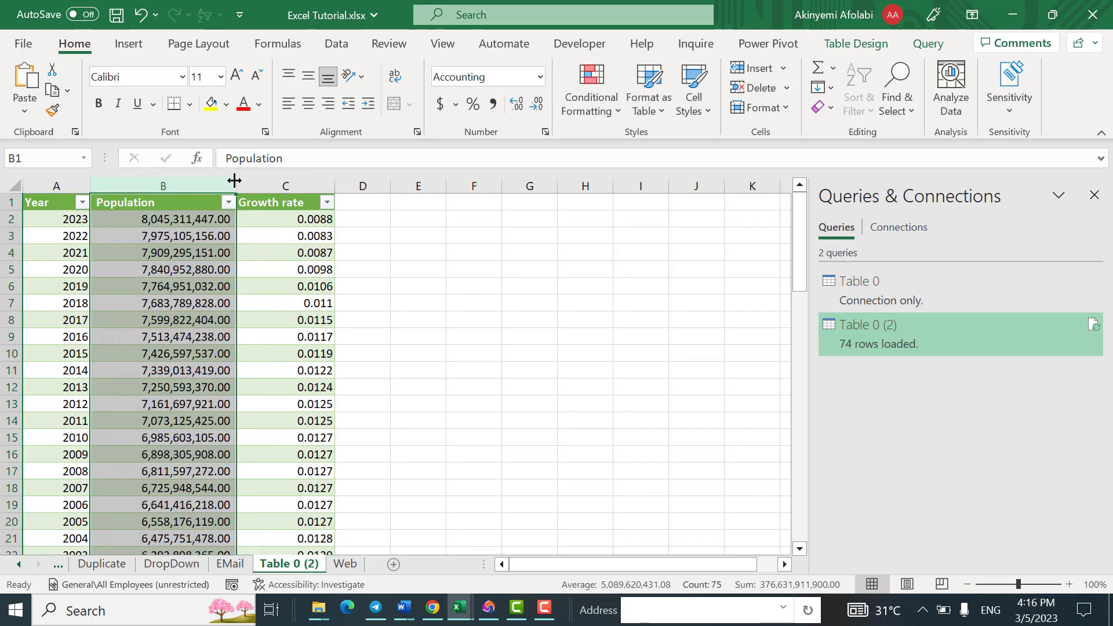
left_click(147, 226)
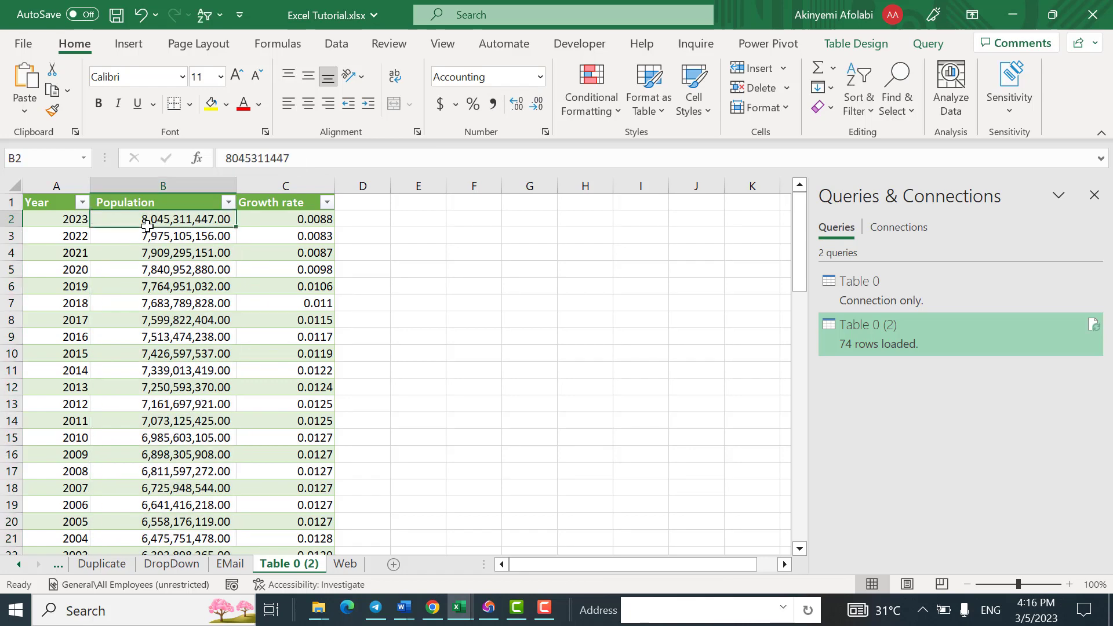